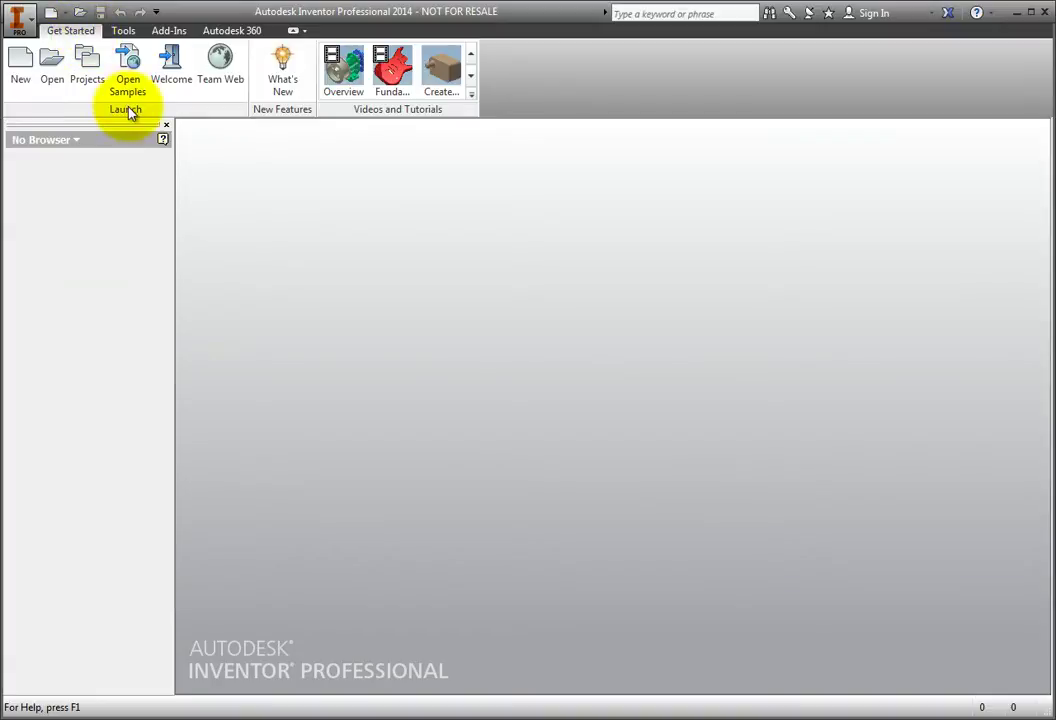
- Start a new file and choose the Standard.ipn presentation template
left_click(24, 62)
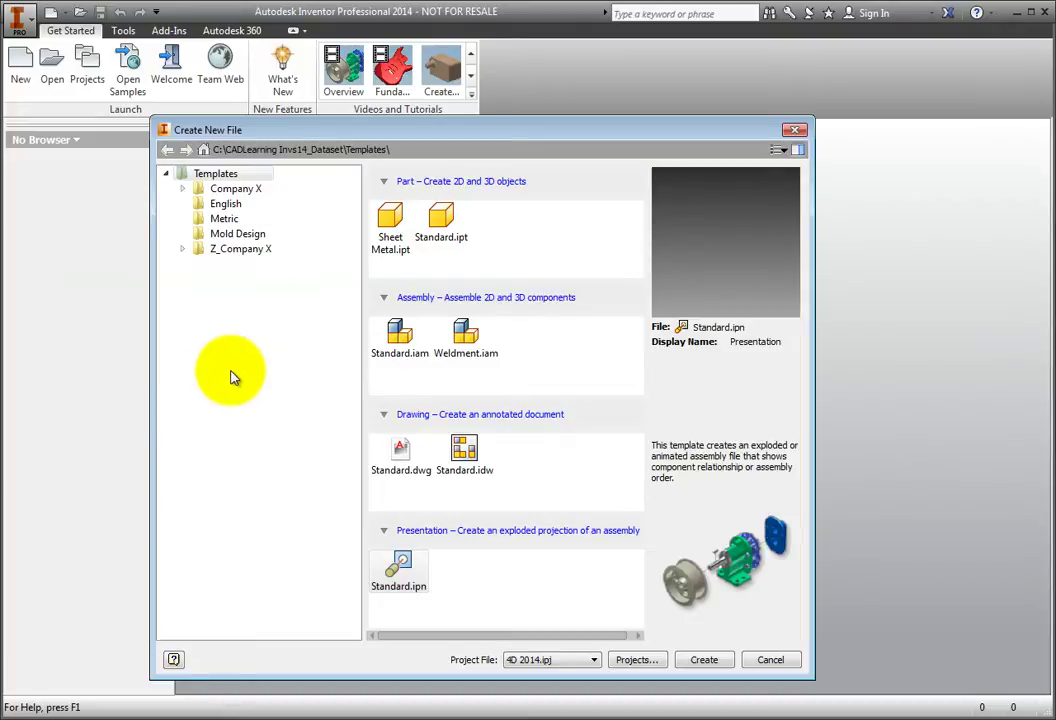
left_click(400, 576)
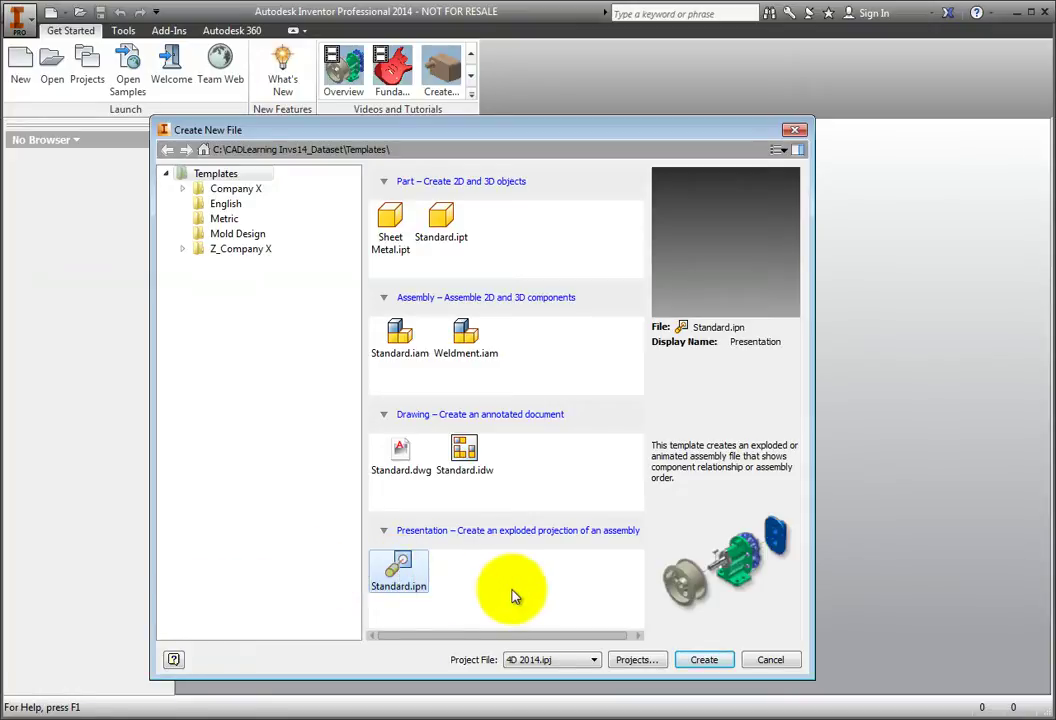
left_click(704, 659)
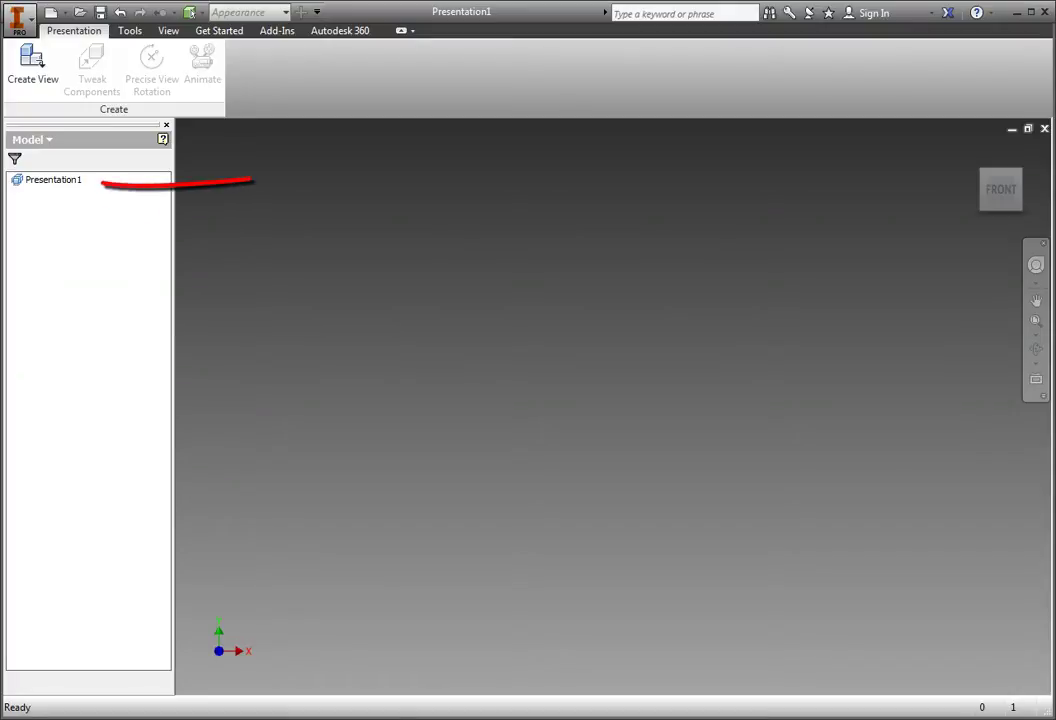
left_click(78, 186)
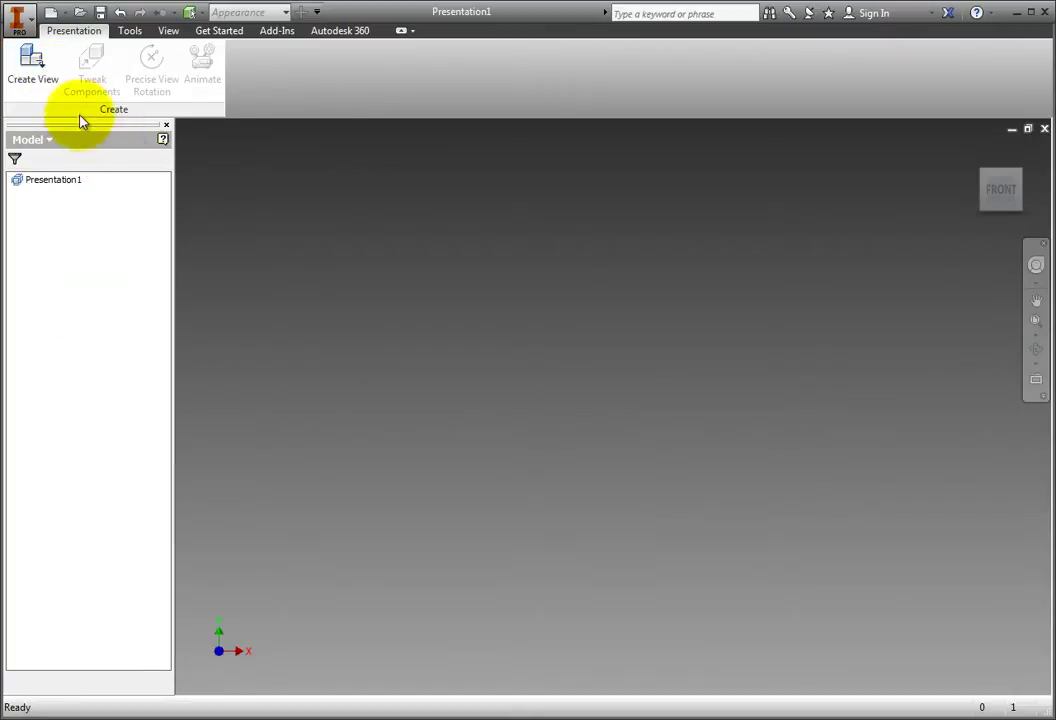
- Begin a new presentation view and select 05 Slide Tool 01.iam as its assembly
left_click(44, 76)
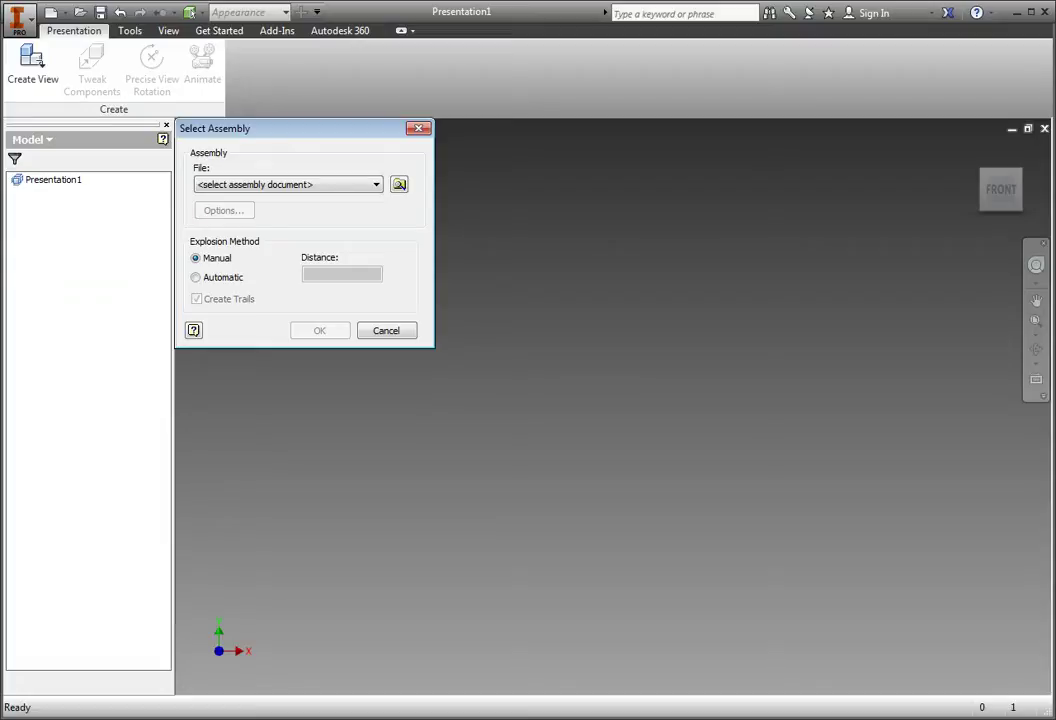
left_click(326, 188)
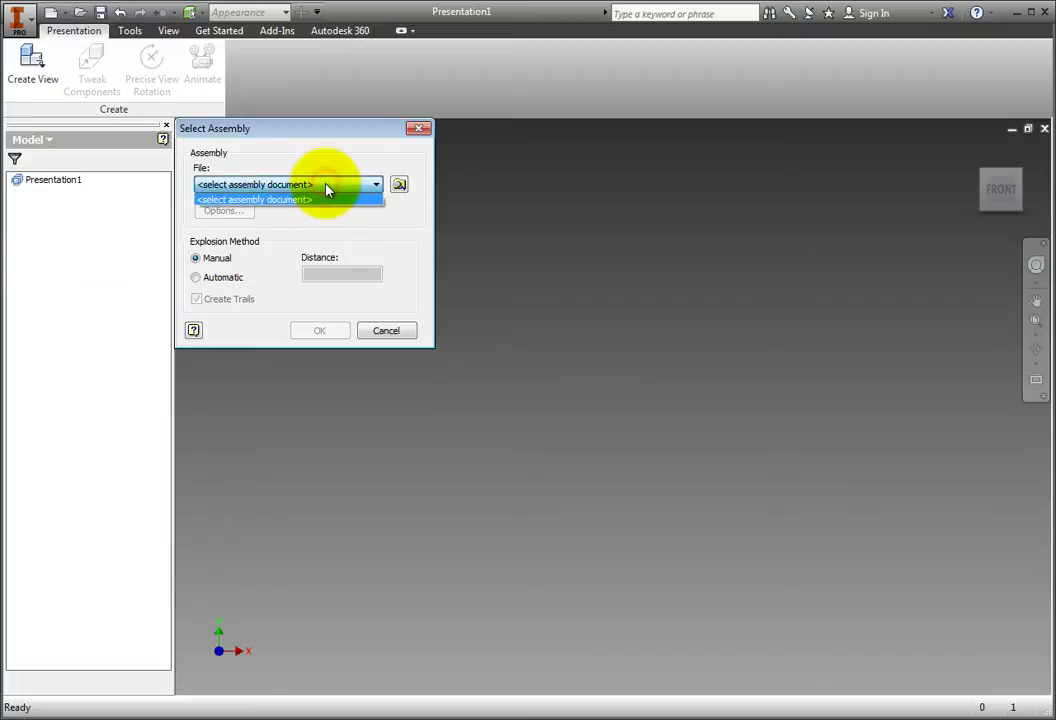
left_click(326, 194)
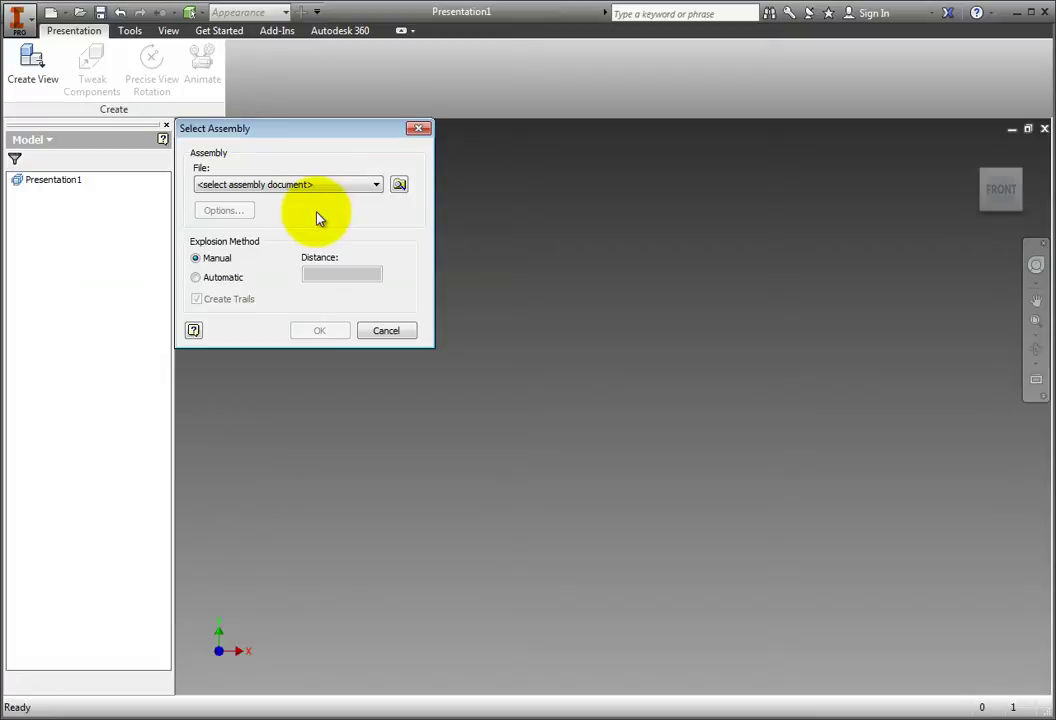
left_click(398, 186)
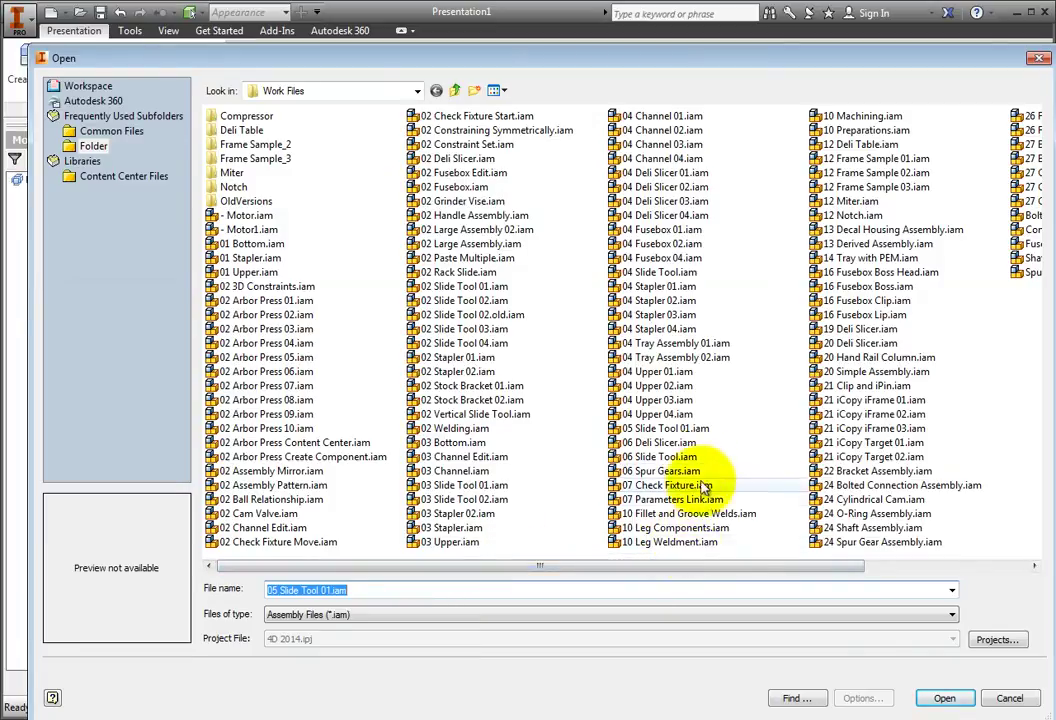
double_click(672, 428)
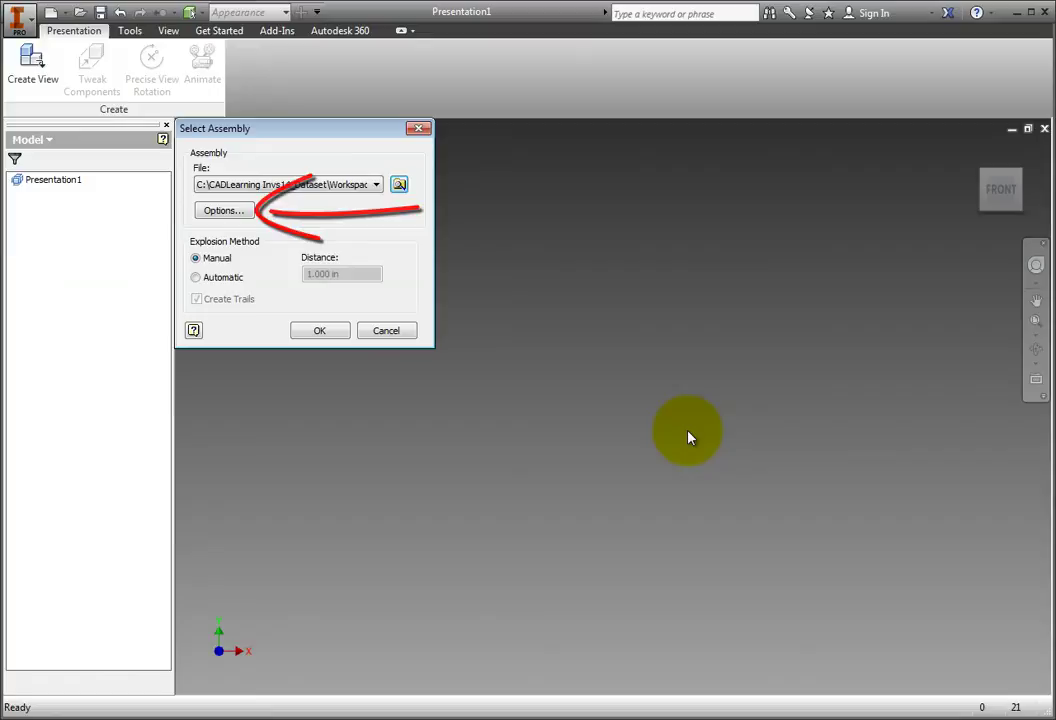
- Set the file open options to an associative Default design view with the Master positional representation
left_click(240, 211)
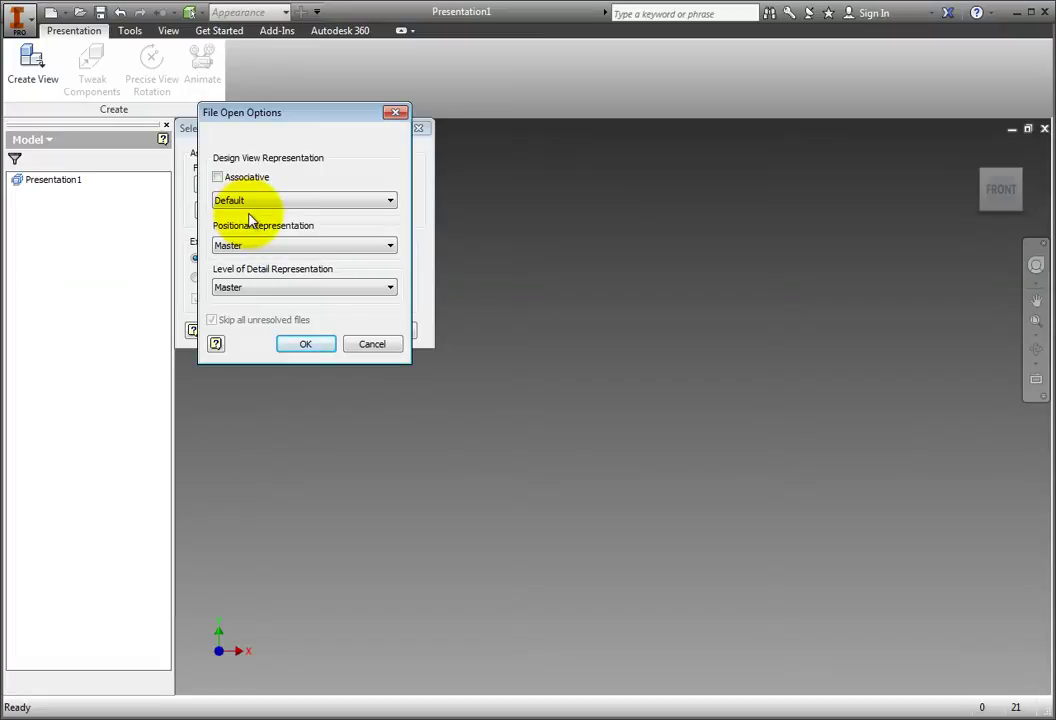
left_click(252, 202)
left_click(252, 202)
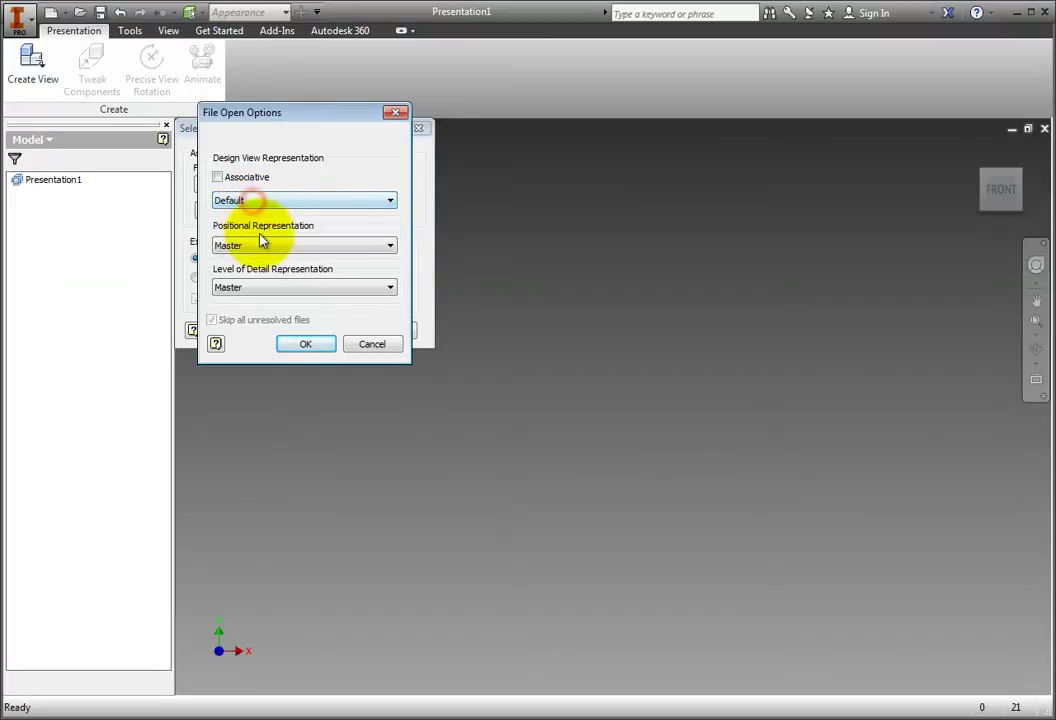
left_click(261, 243)
left_click(262, 243)
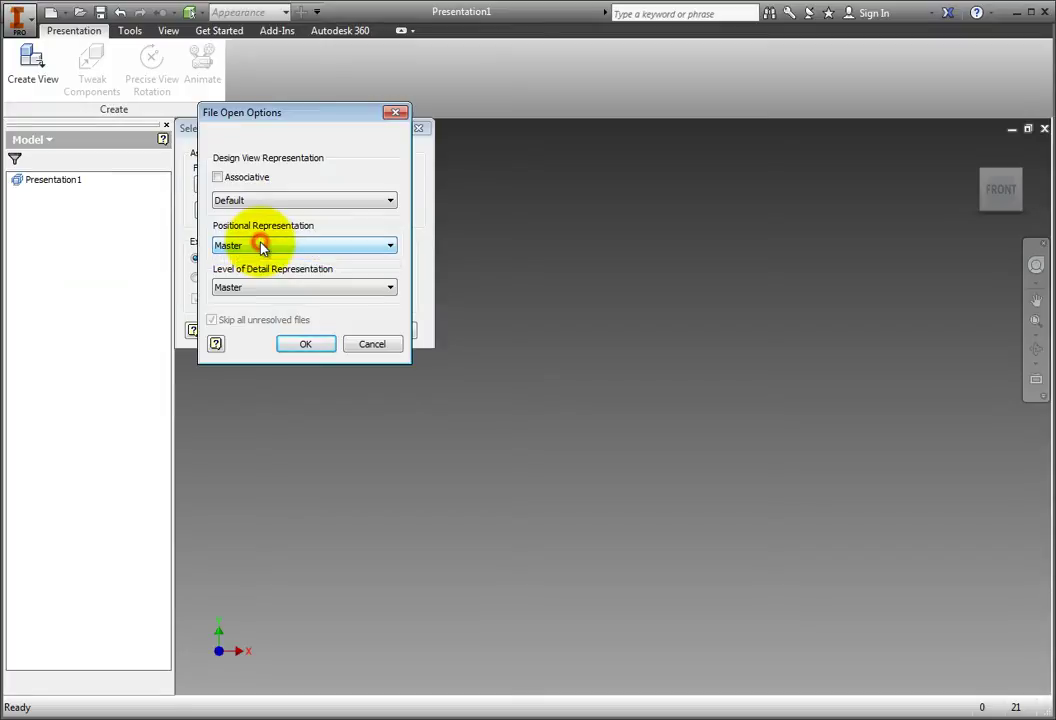
left_click(242, 186)
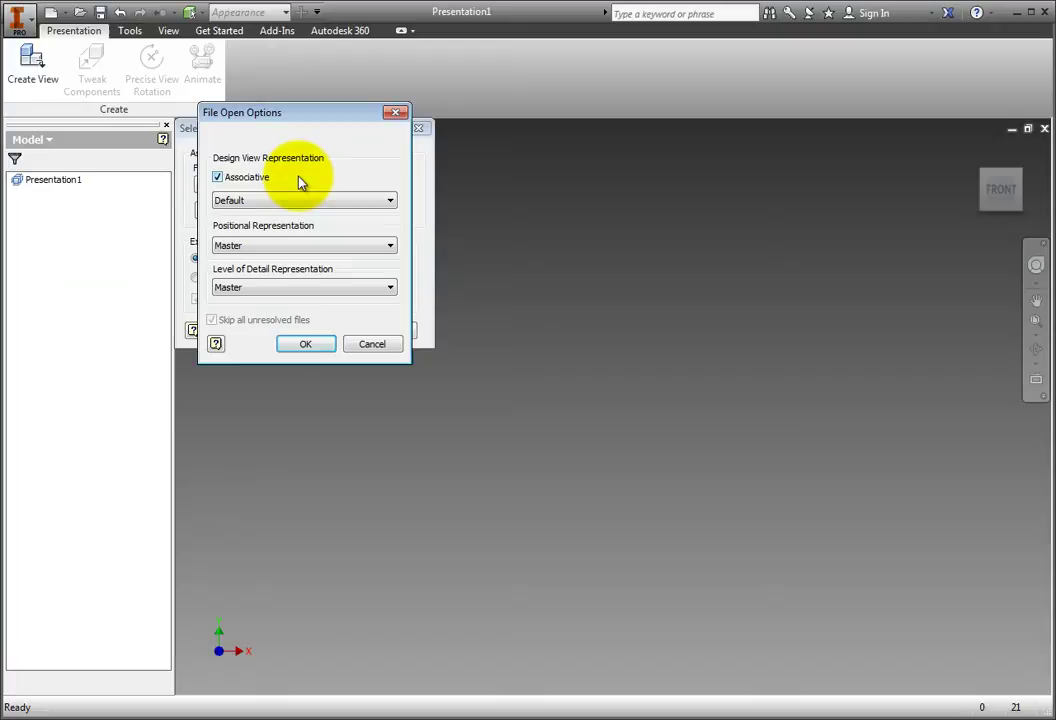
left_click(308, 345)
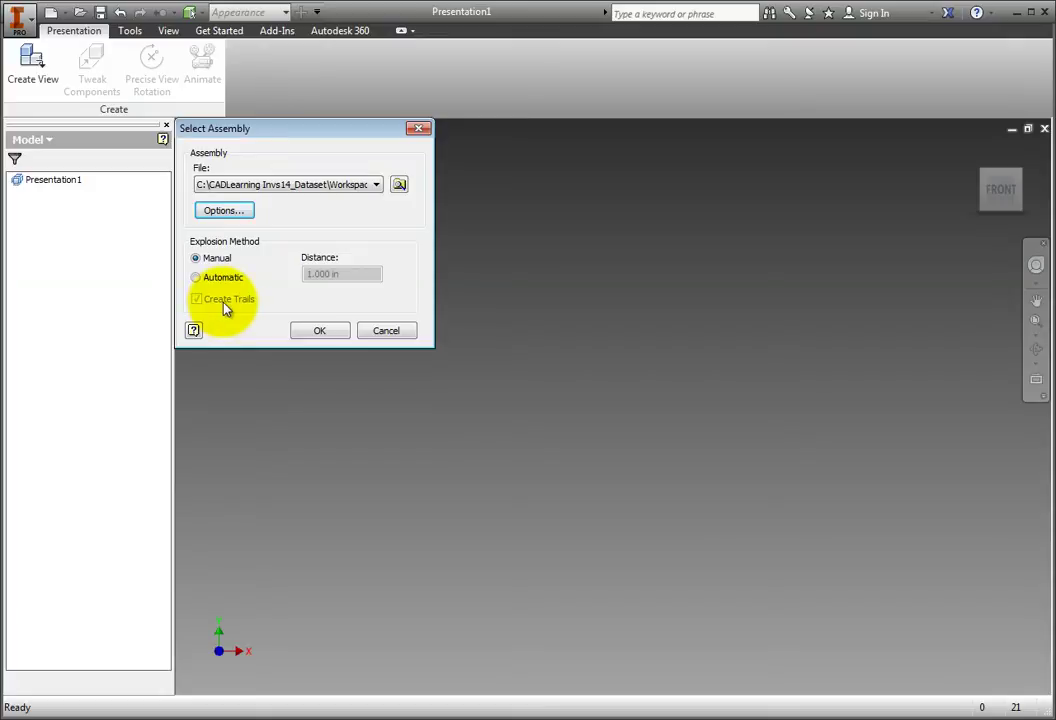
- Create the Explosion1 view, reset to the home view, and orbit to show the top face
left_click(317, 332)
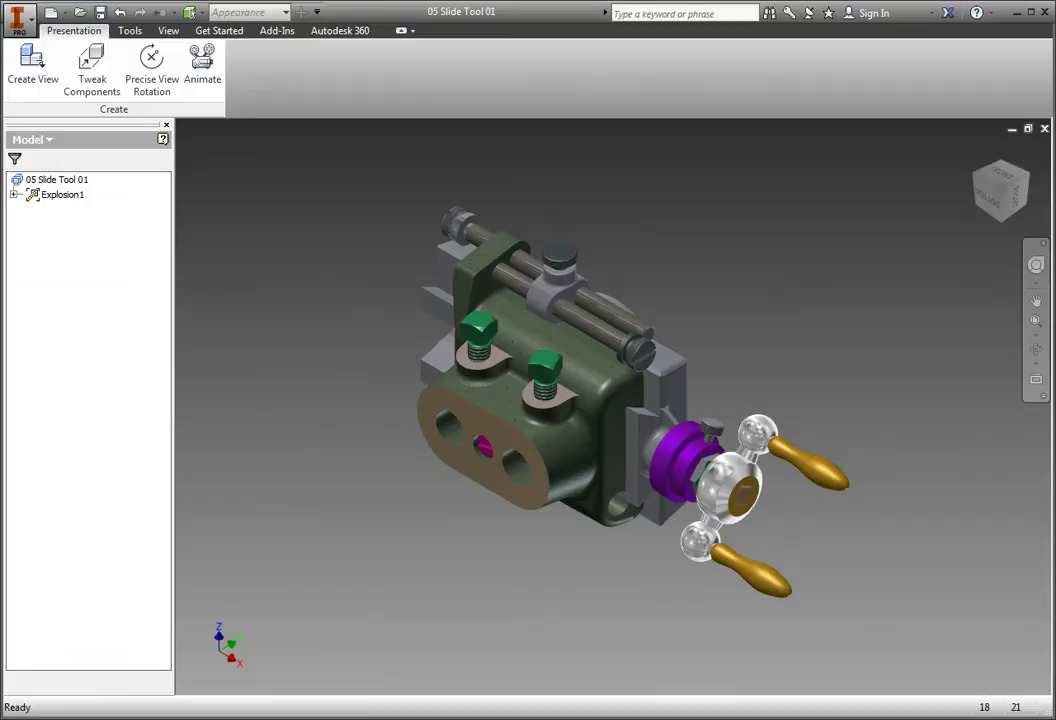
key("F6")
middle_click_drag(818, 157, 600, 400, "shift")
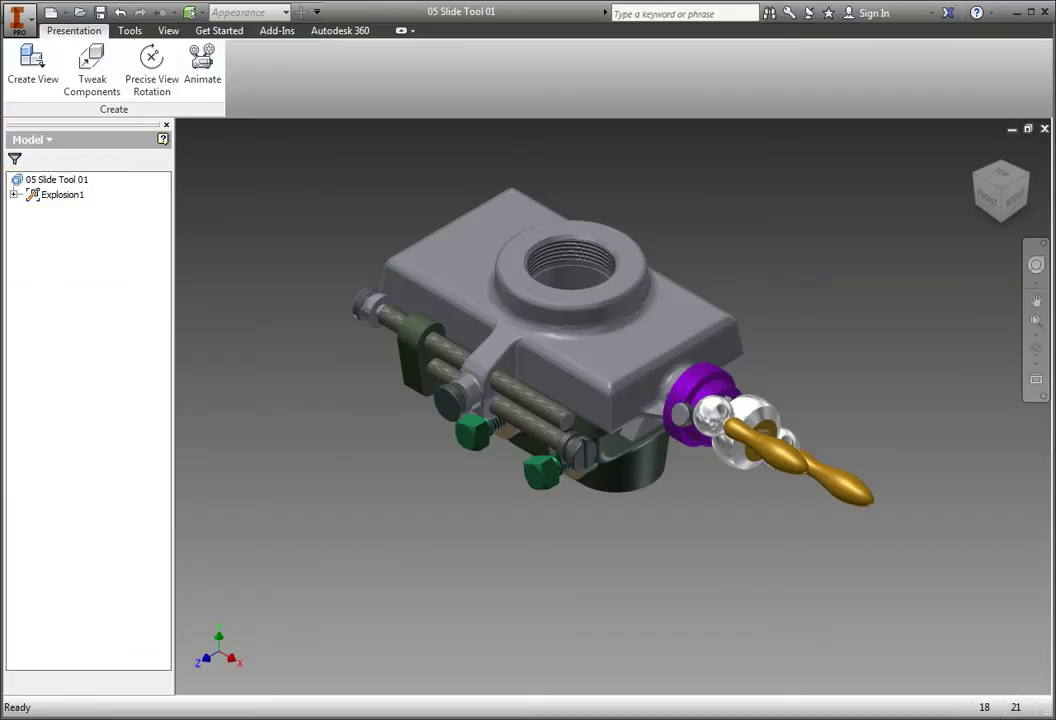
- Expand Explosion1 and 05 Slide Tool 01.iam in the browser to list all parts
left_click(81, 184)
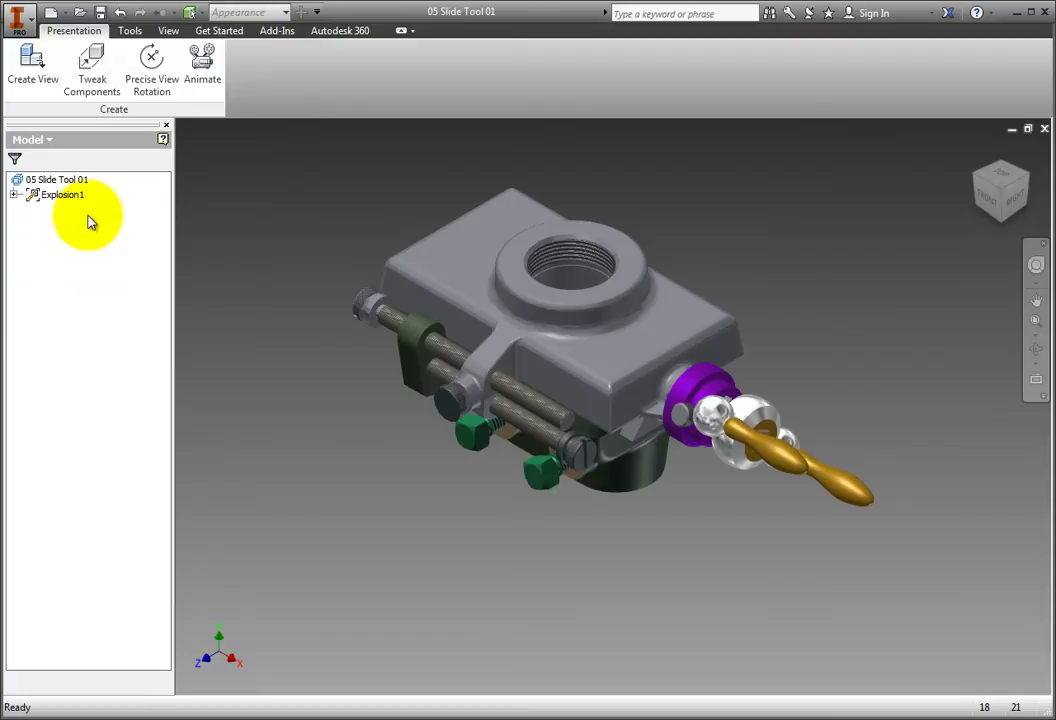
left_click(14, 195)
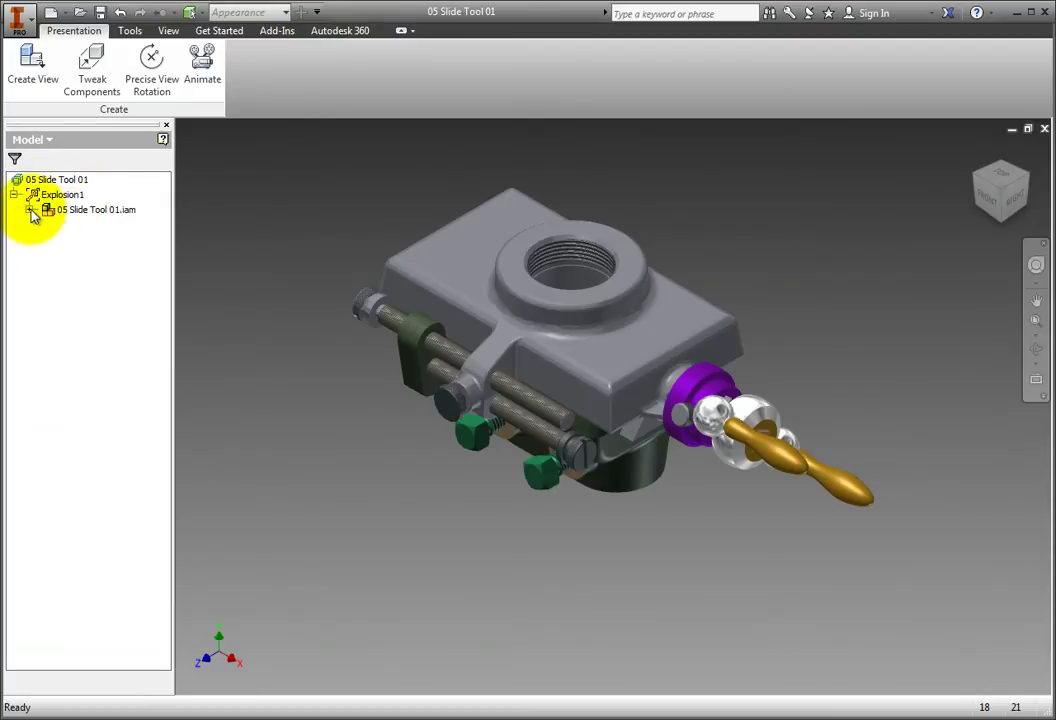
left_click(30, 210)
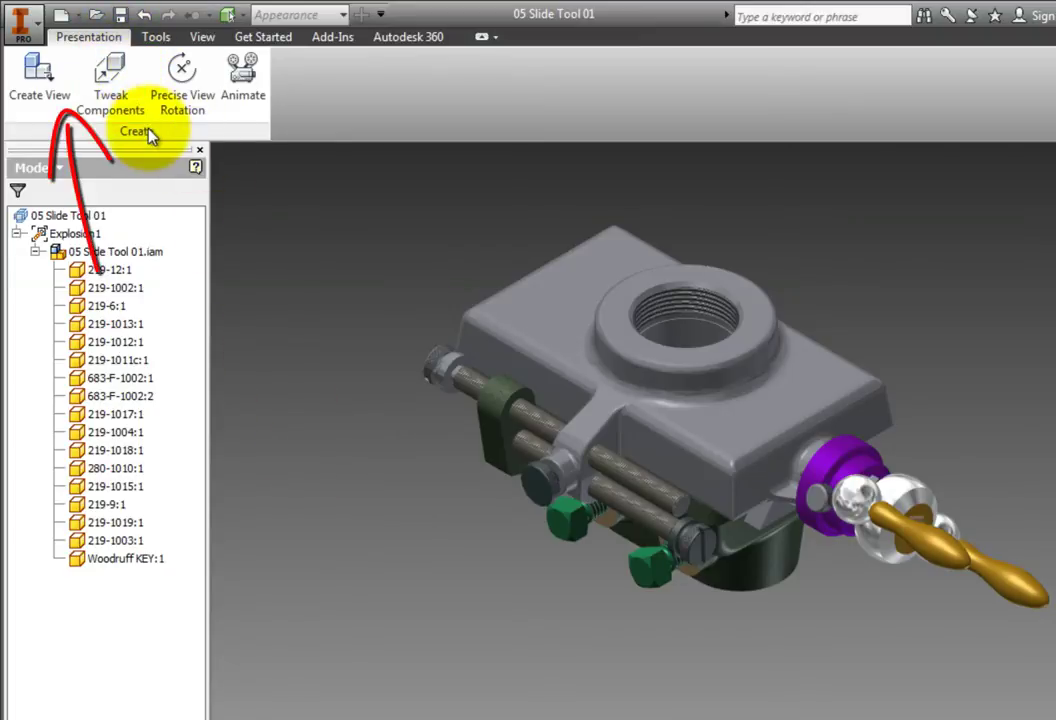
- Start a second view using the associative Handle design view representation
left_click(48, 85)
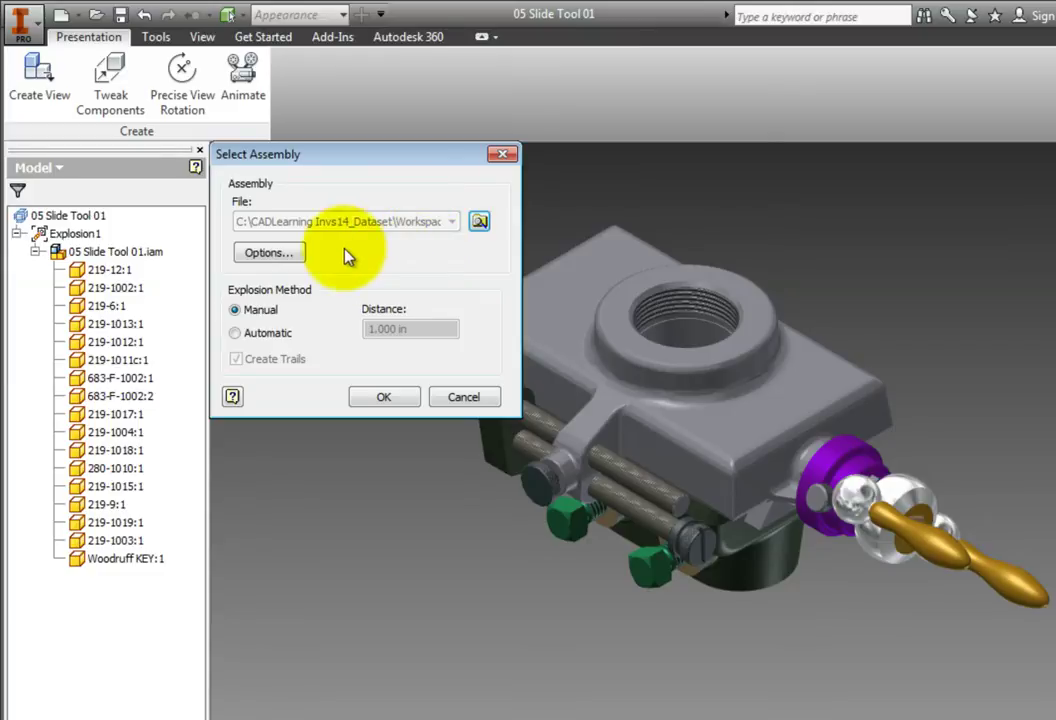
left_click(272, 253)
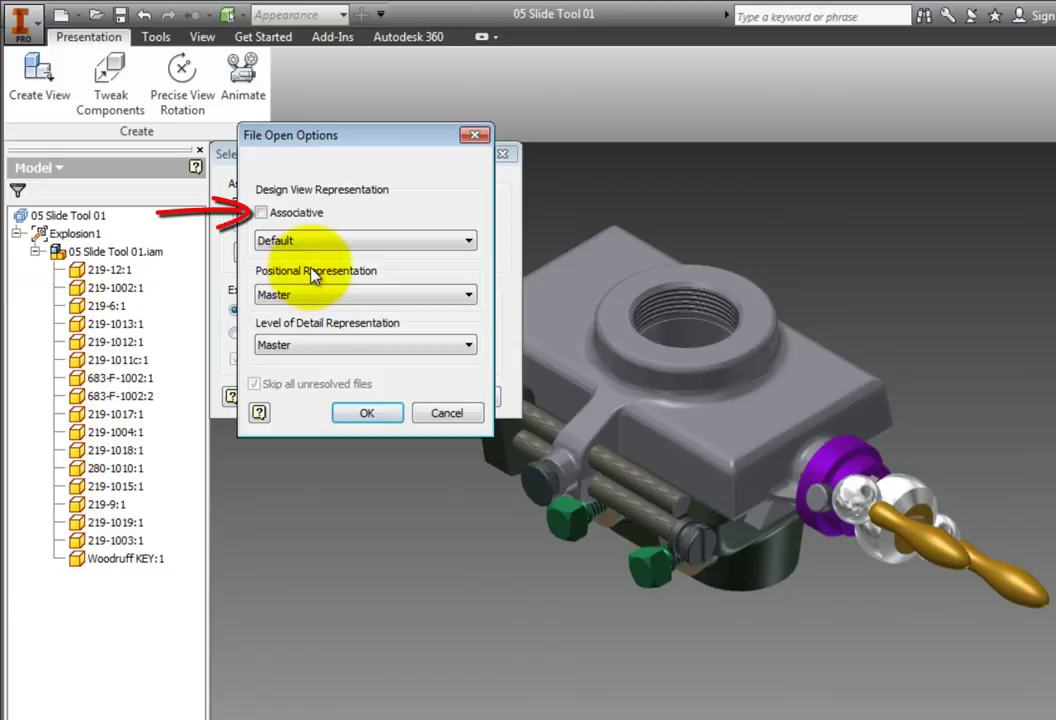
left_click(263, 214)
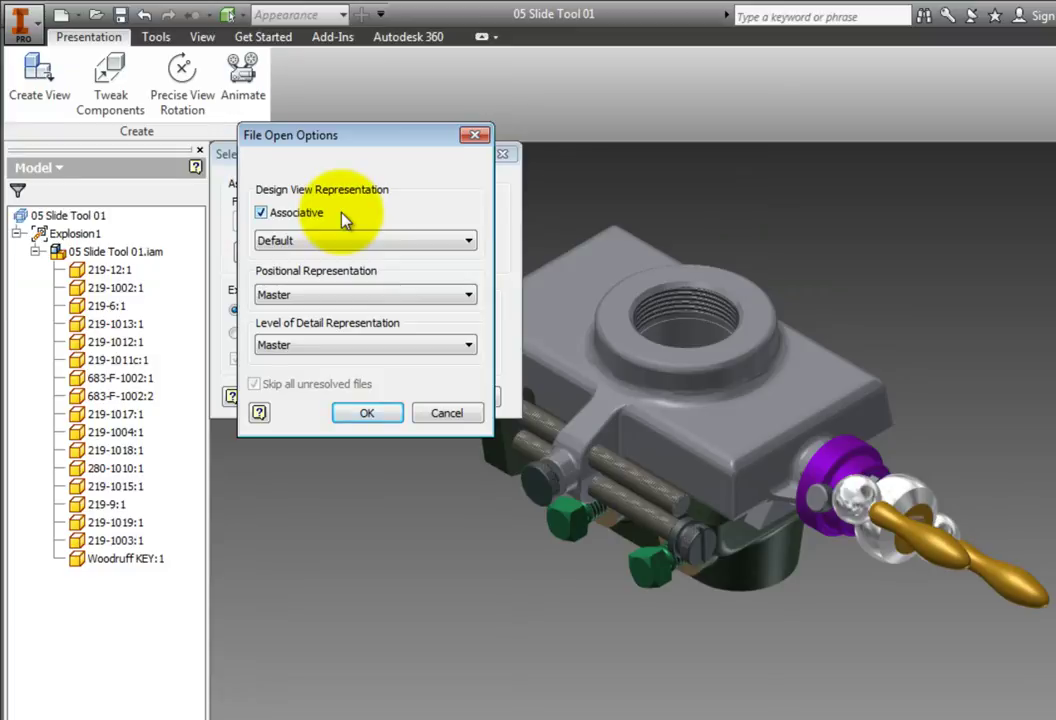
left_click(354, 240)
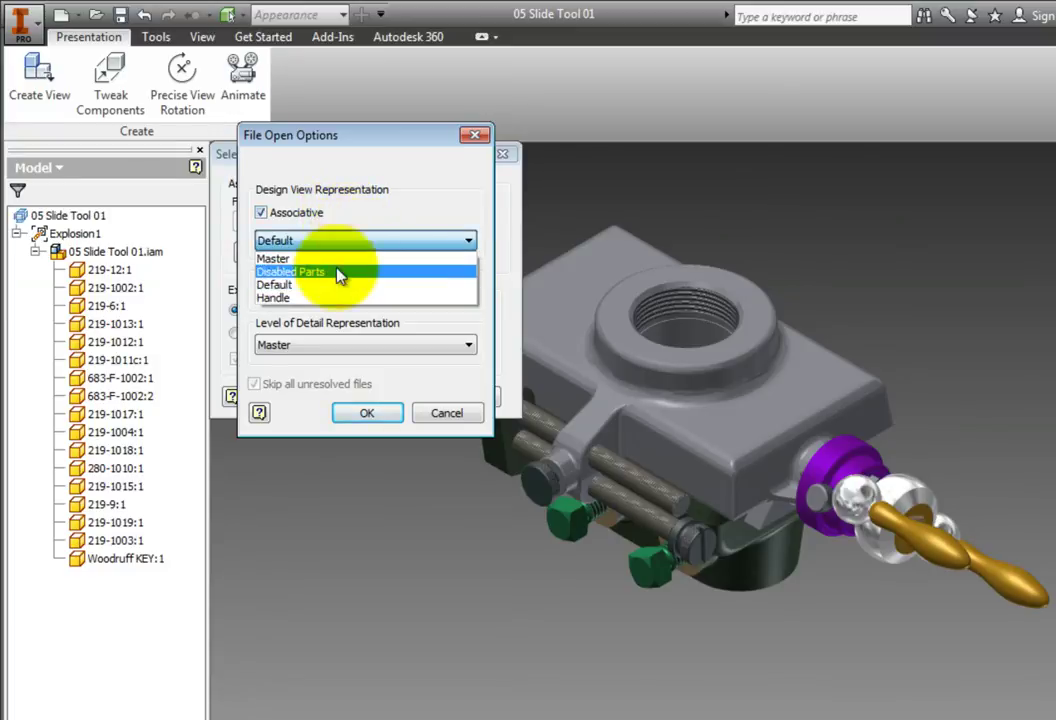
left_click(332, 297)
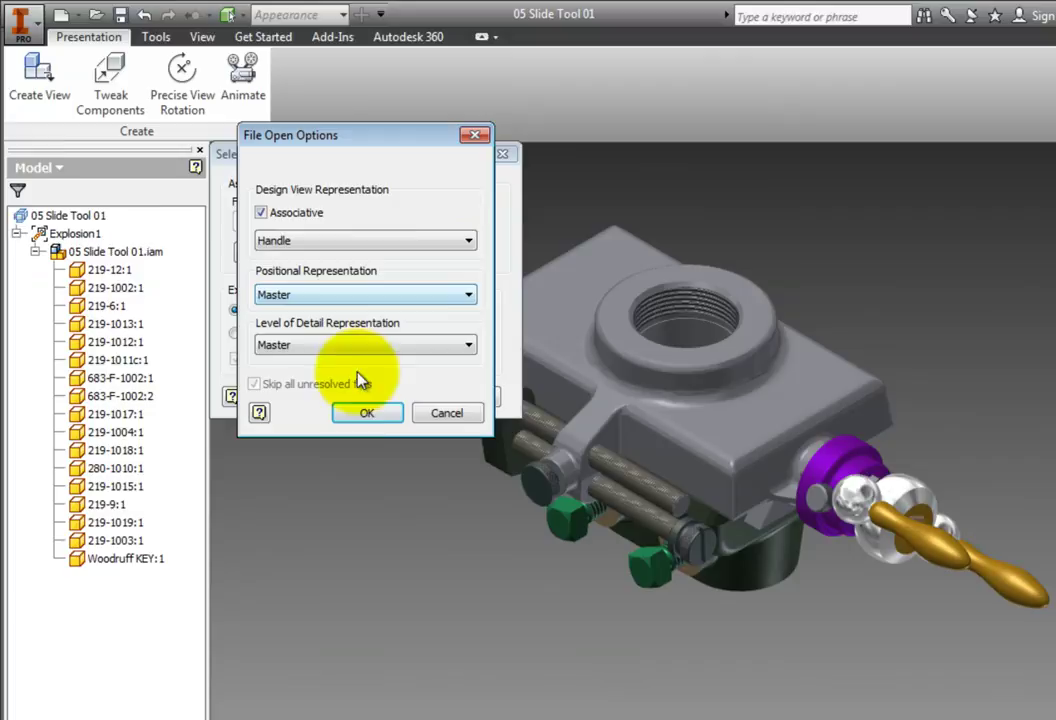
left_click(368, 412)
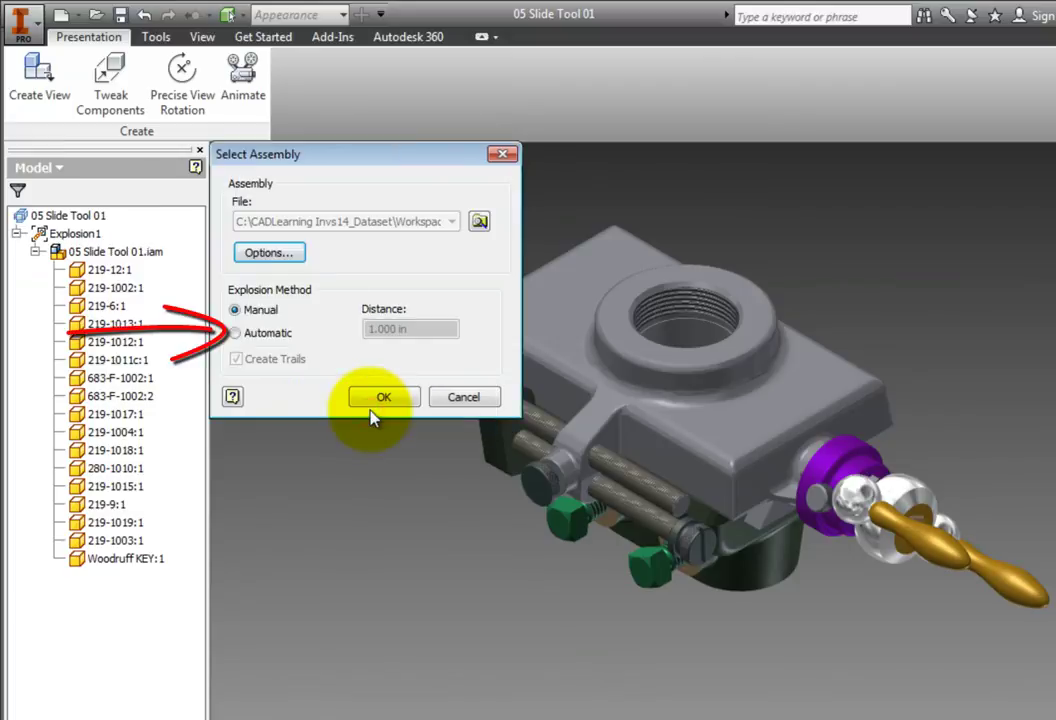
- Switch to automatic explosion with a distance of 3
left_click(236, 334)
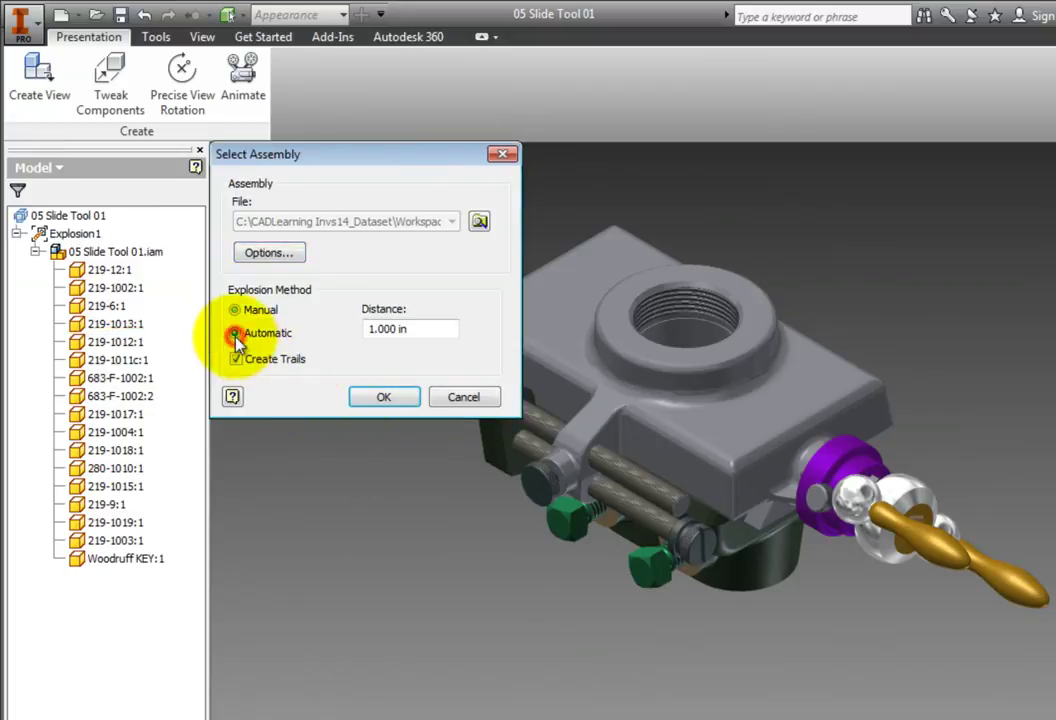
left_click_drag(418, 330, 342, 324)
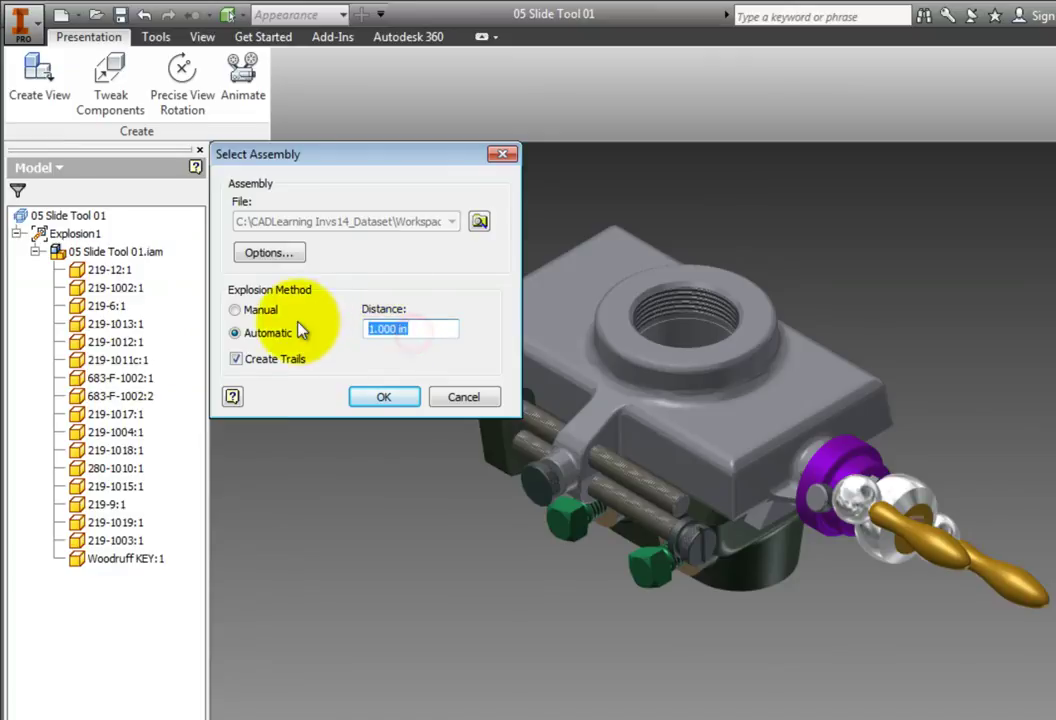
type("3")
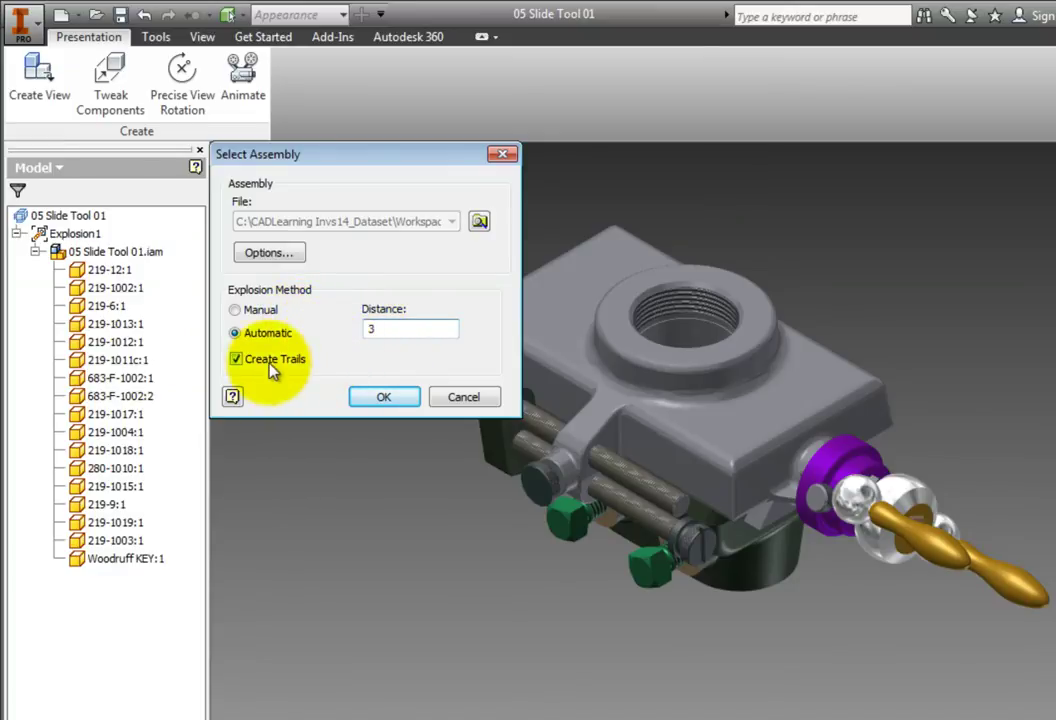
- Create the Explosion2 view and return the model to its home orientation
left_click(370, 400)
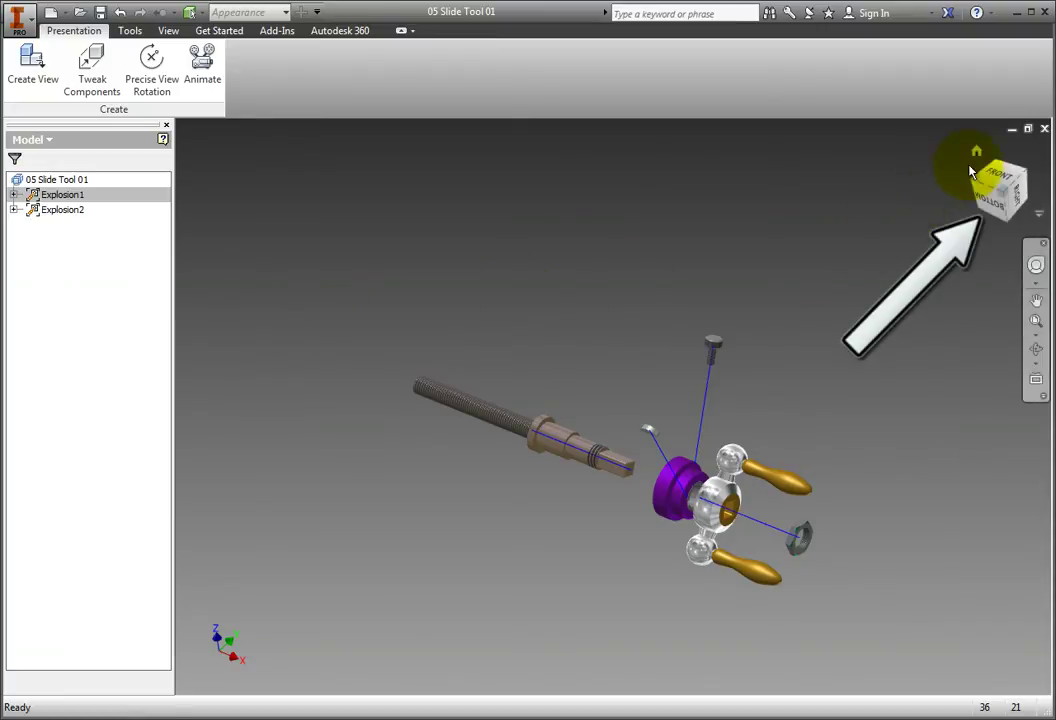
left_click(977, 152)
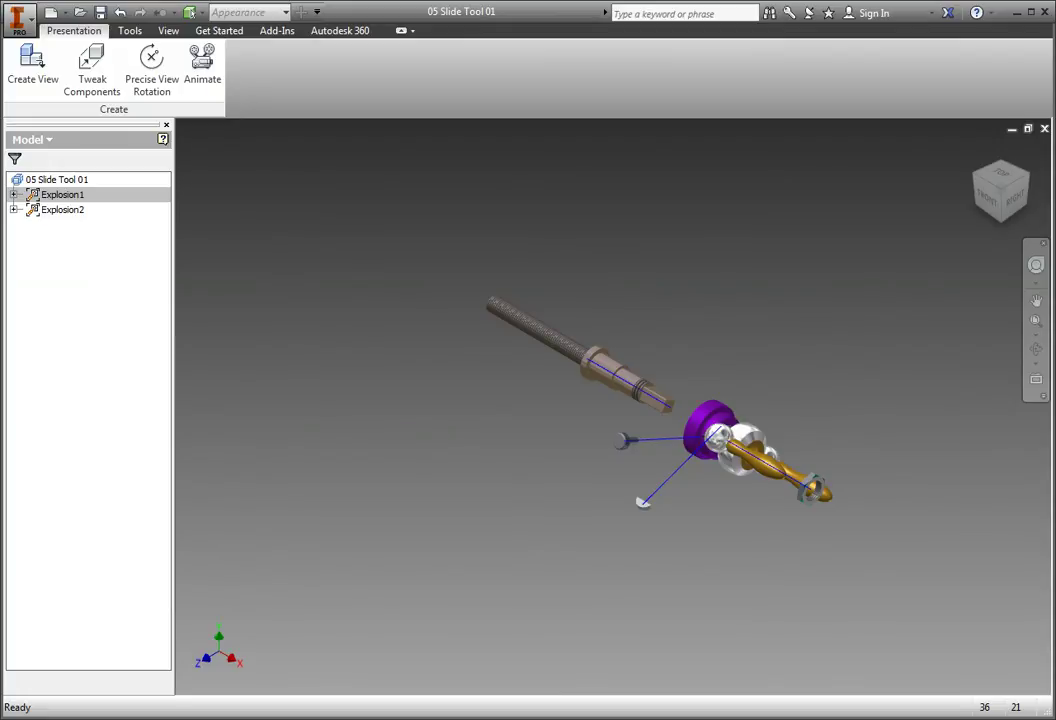
- Activate Explosion1, orient it to bottom-front-right isometric, and rename it 'Full Assy'
double_click(62, 196)
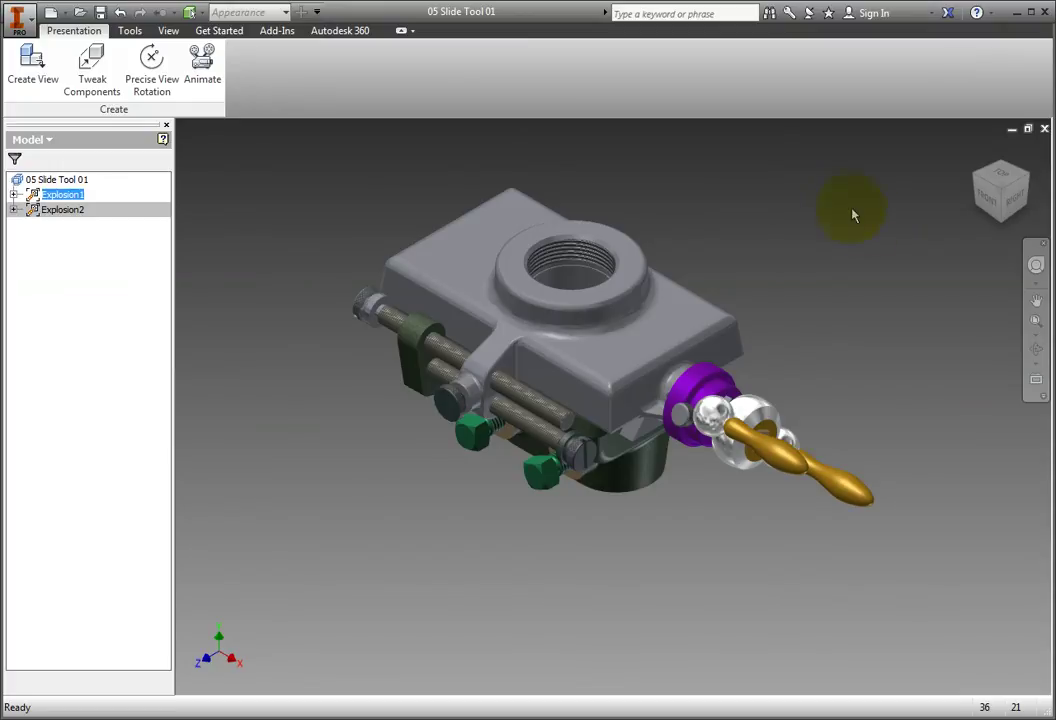
left_click(1005, 226)
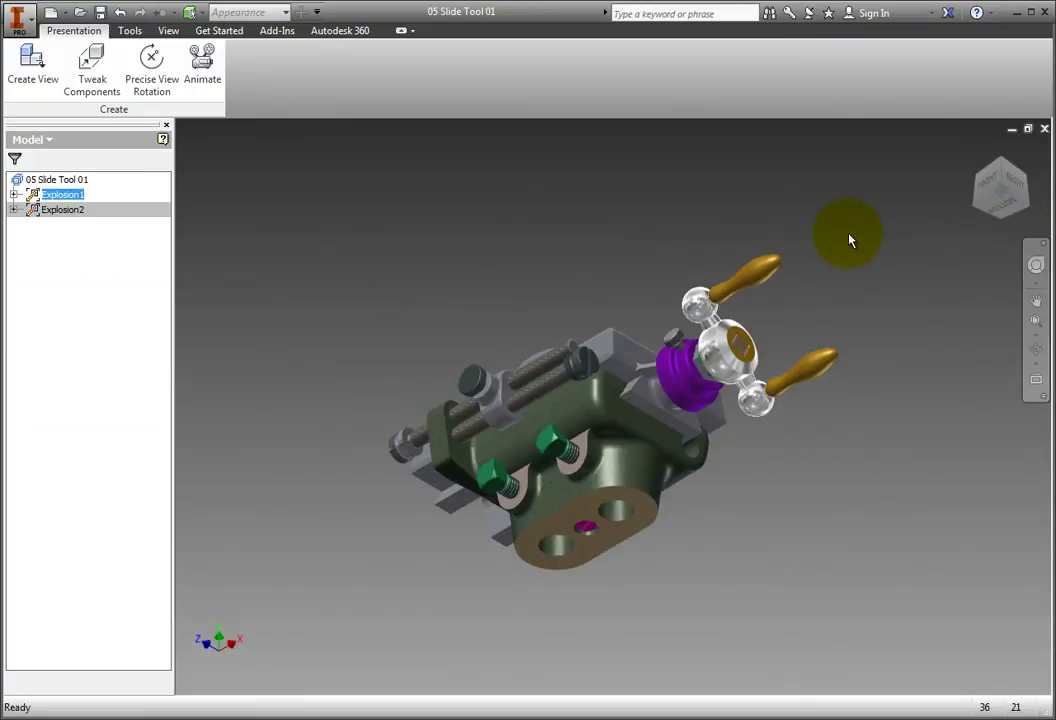
left_click(71, 196)
type("Full Assy")
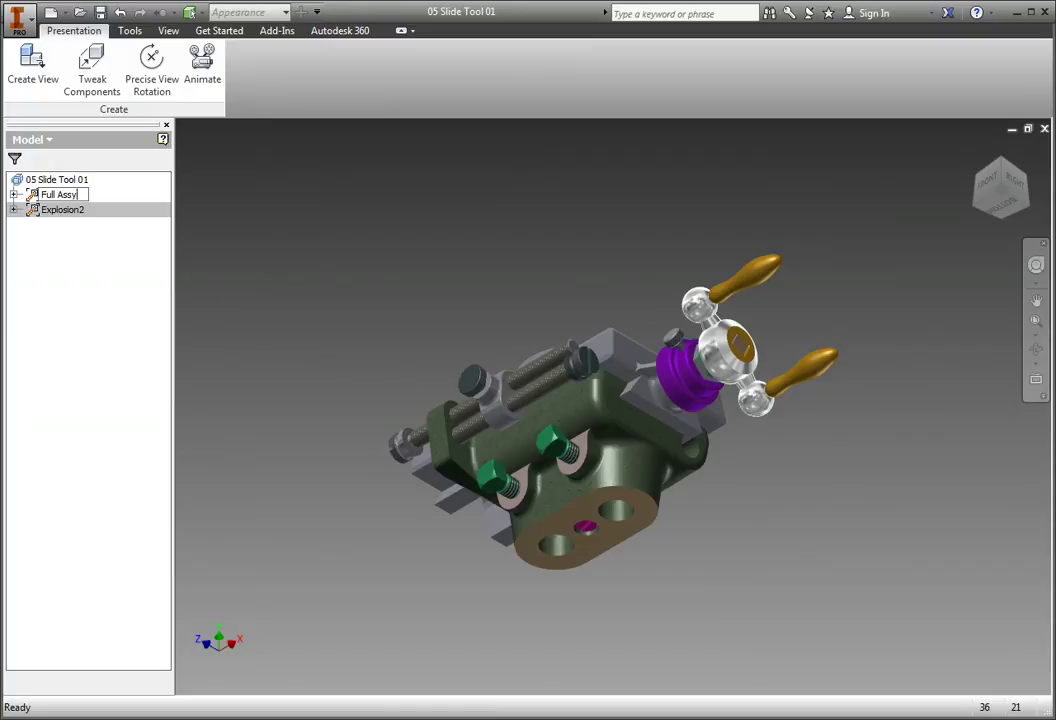
key("Return")
- Activate Explosion2, orient it to bottom-front-right isometric, and rename it 'Handle Assy'
double_click(62, 209)
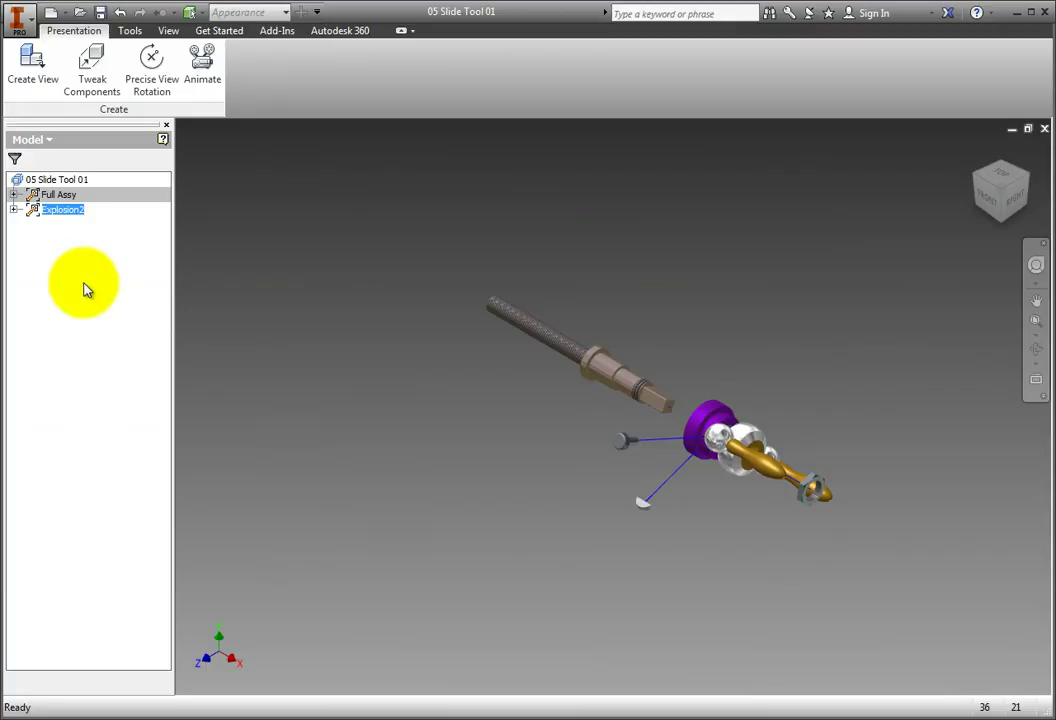
left_click(84, 288)
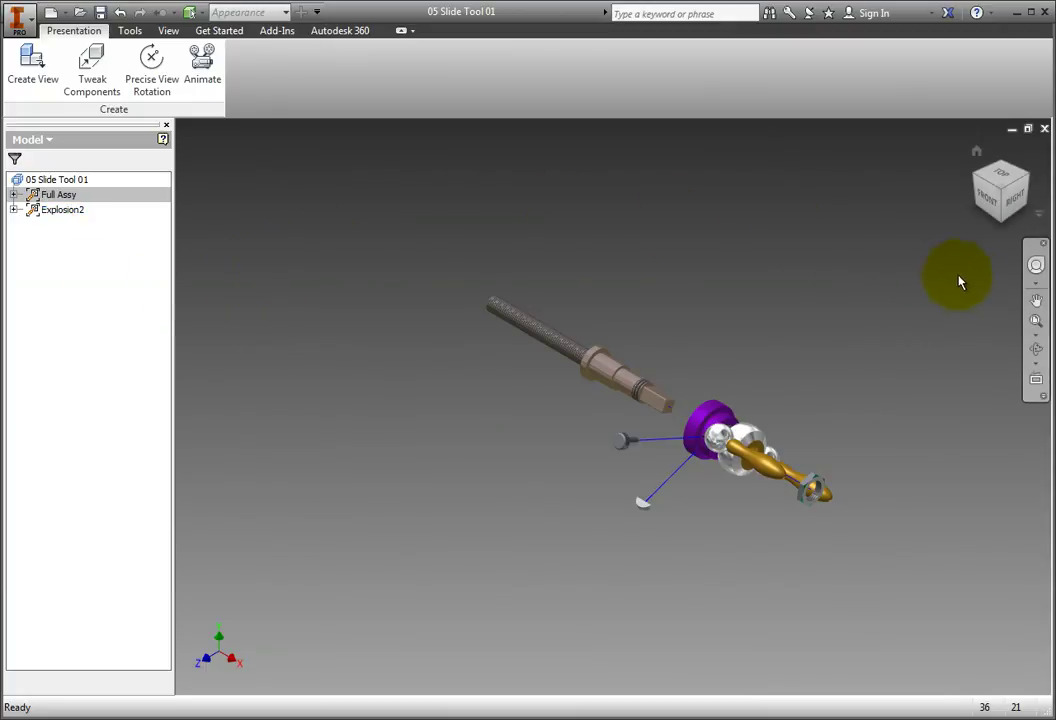
left_click(1004, 224)
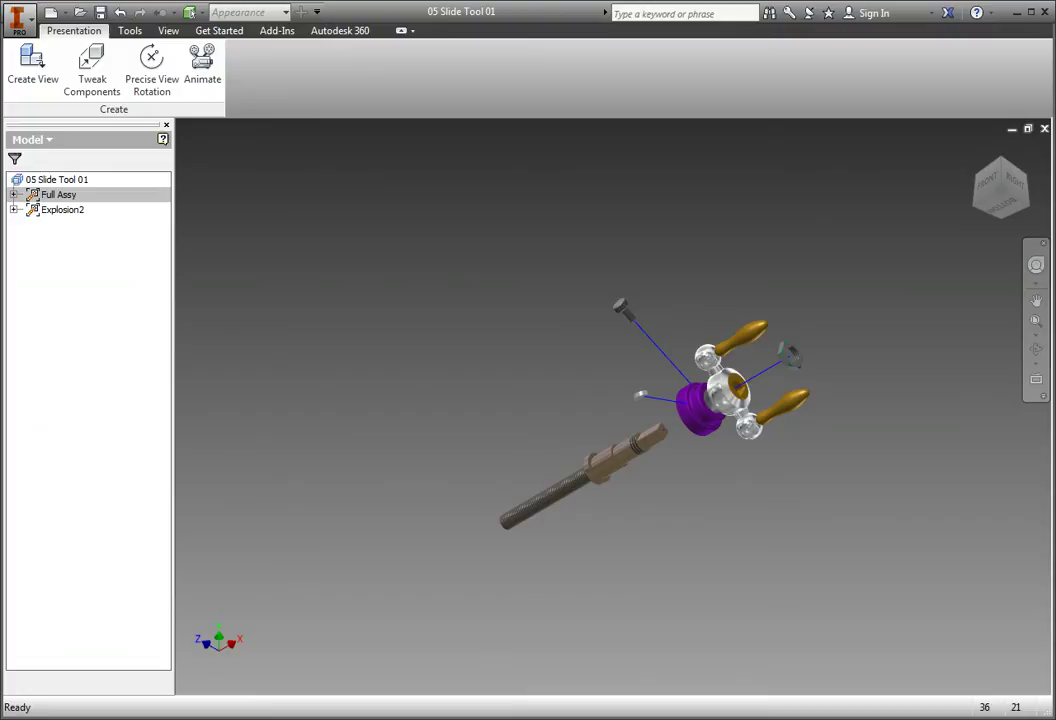
left_click(70, 218)
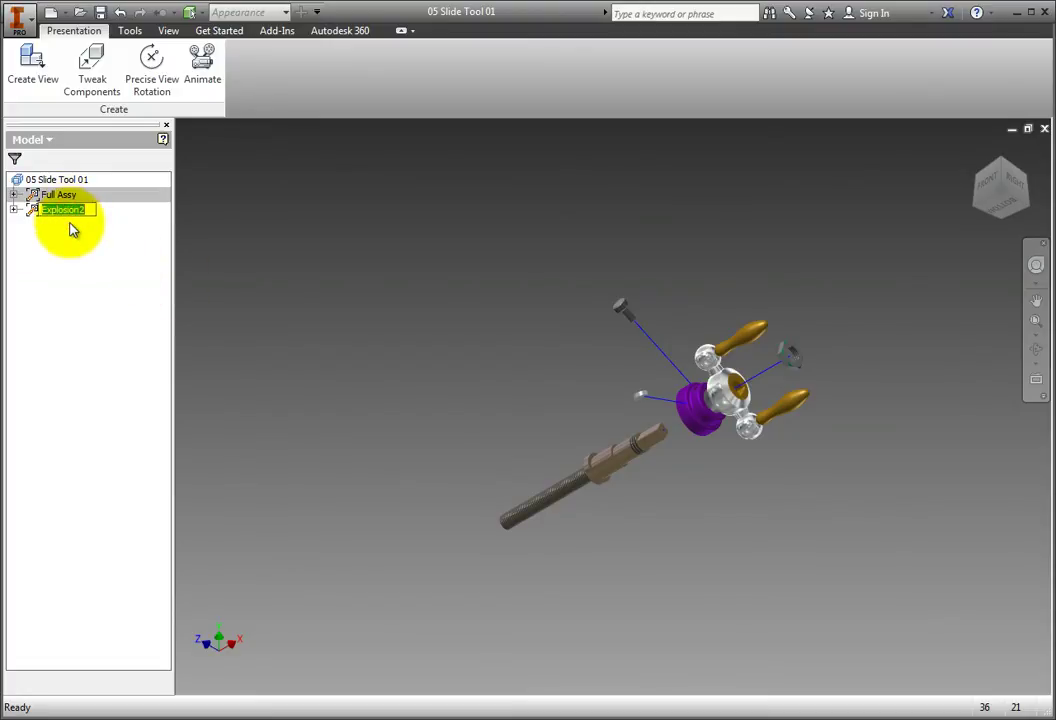
type("Hand")
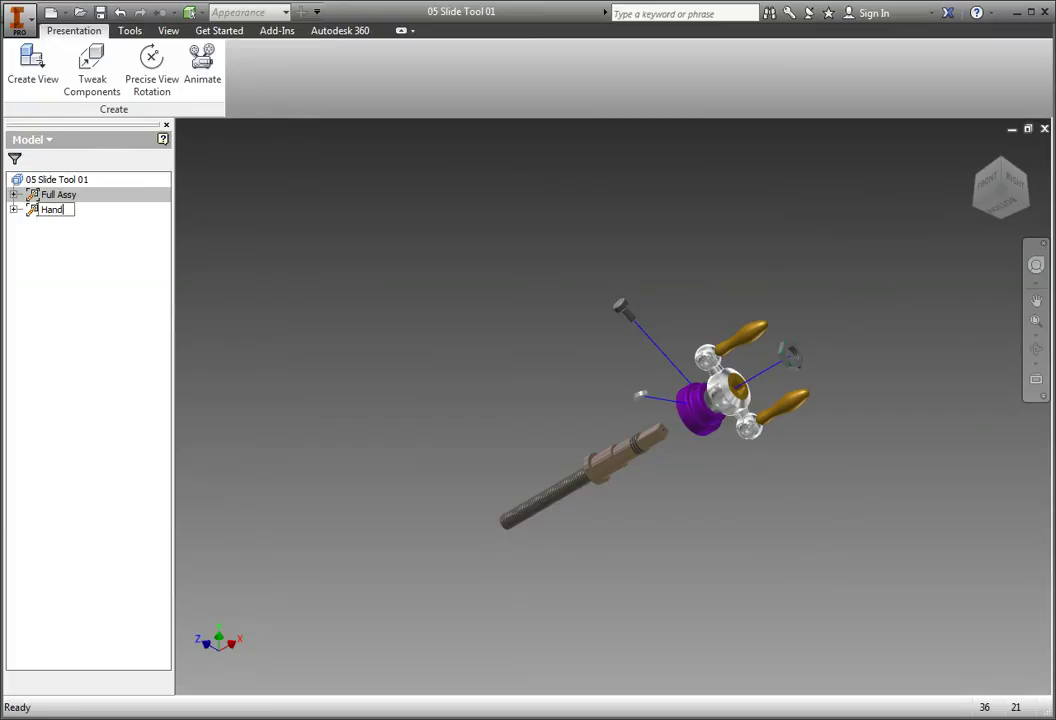
type("le Assy")
key("Return")
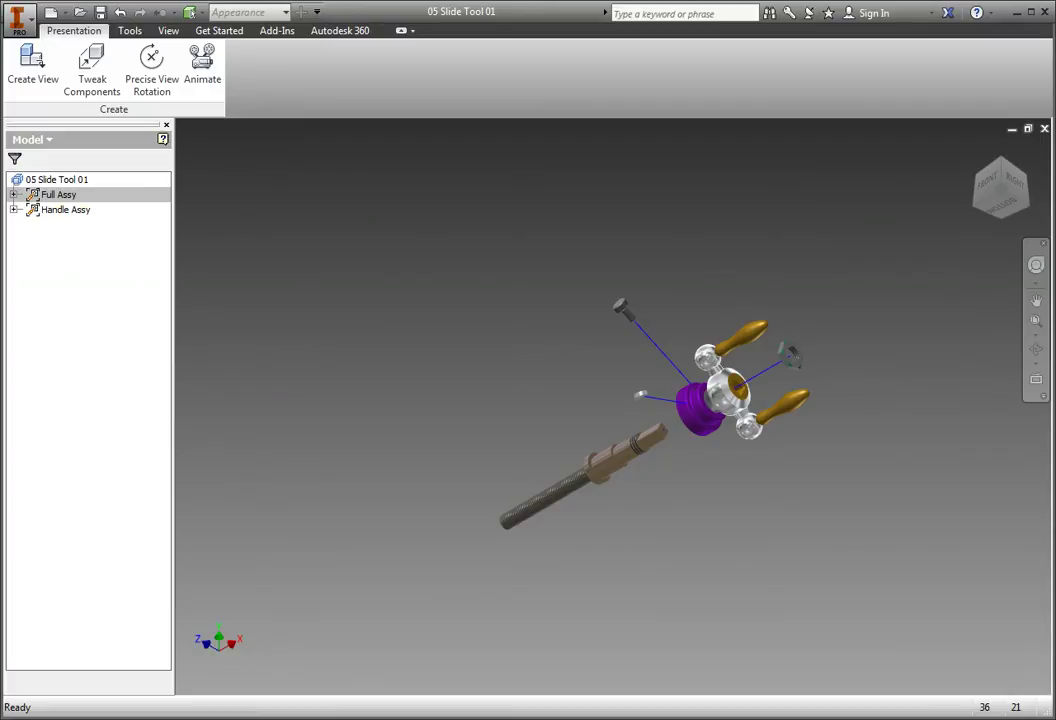
- Activate the Full Assy view in the Model browser
double_click(55, 194)
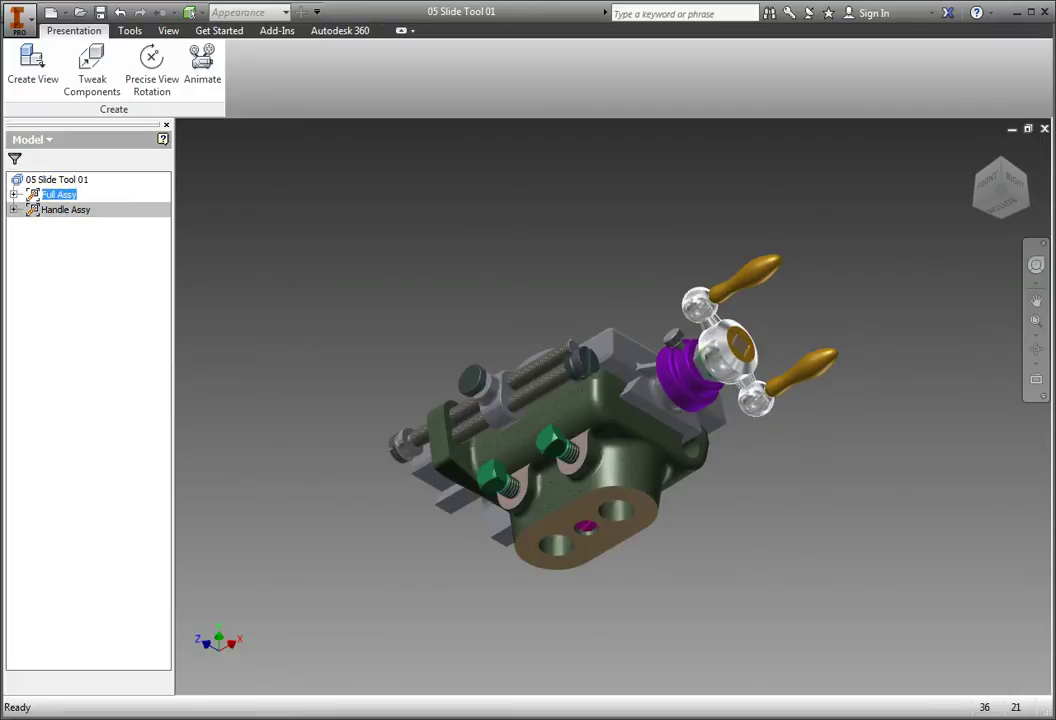